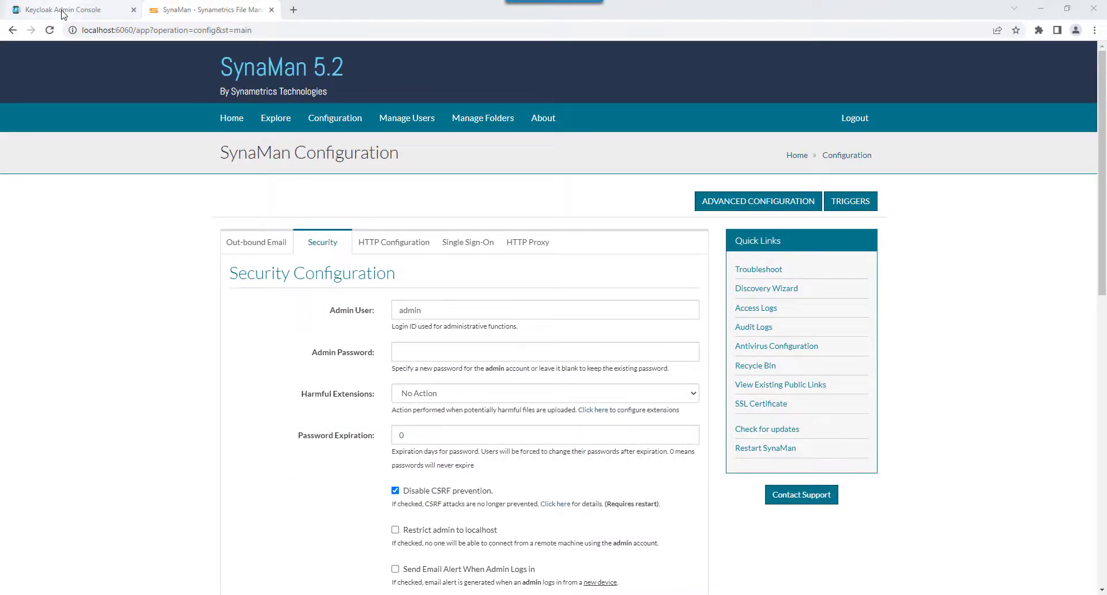
Switch to the Keycloak Admin Console, list all users in the Synacloak-production realm and copy the administrator account's username.
left_click(60, 10)
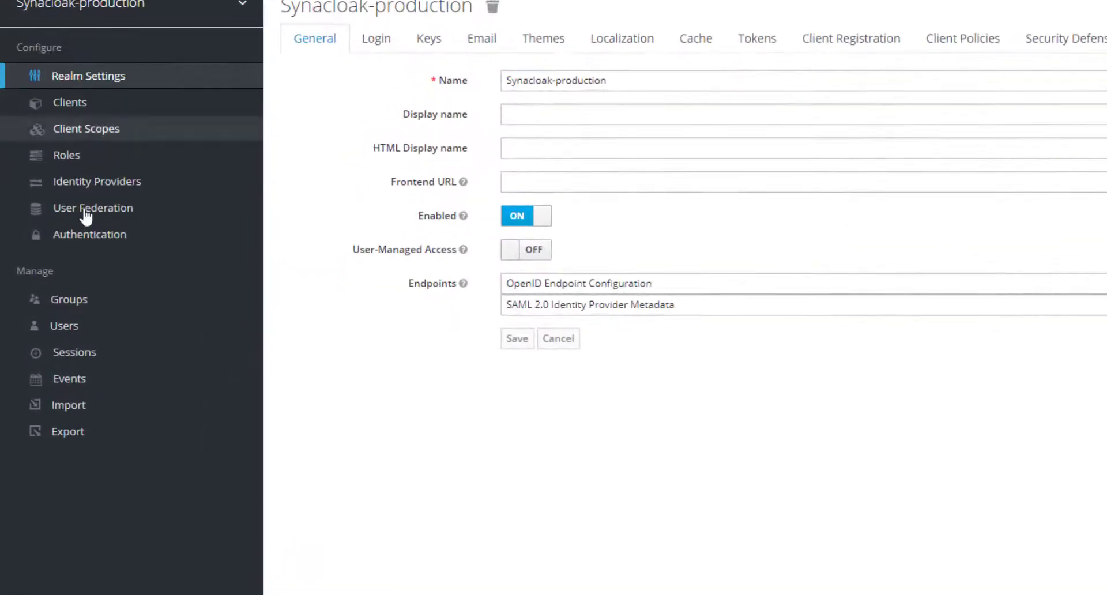
left_click(64, 331)
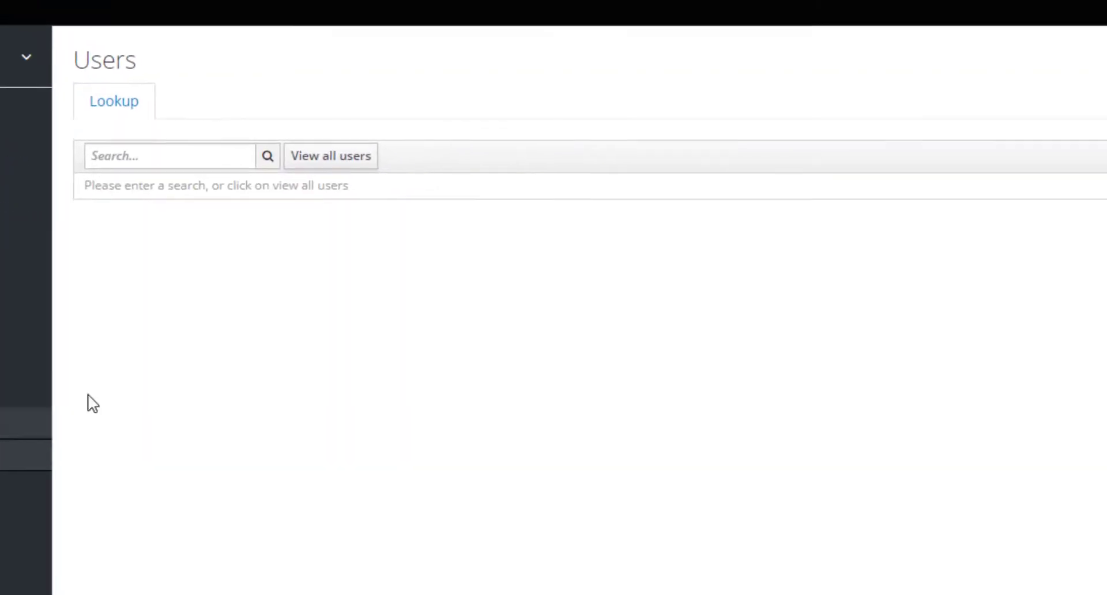
left_click(490, 80)
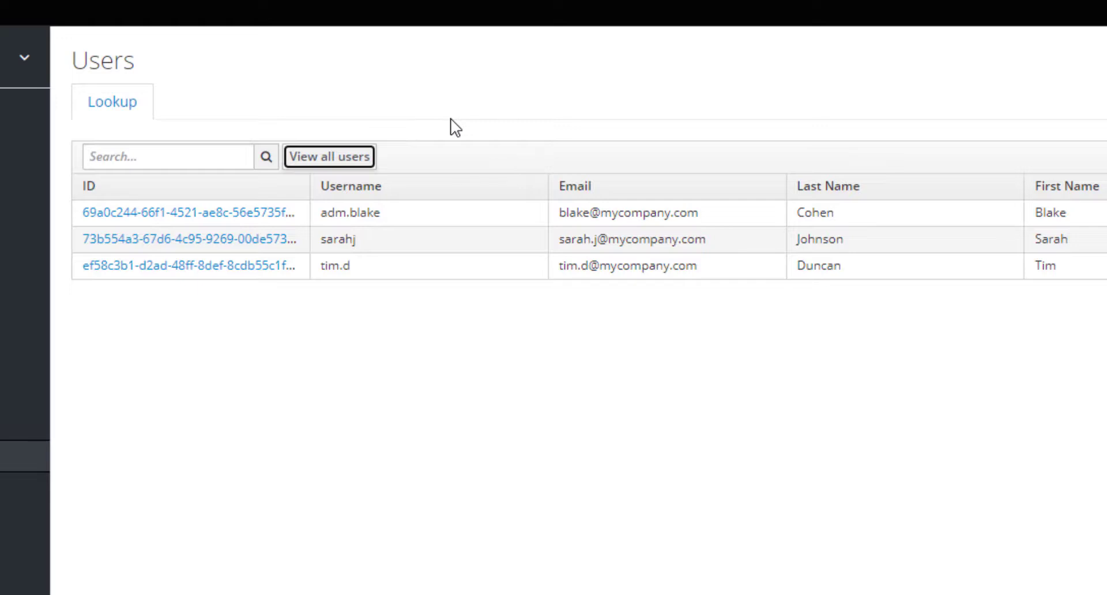
left_click_drag(380, 212, 320, 214)
right_click(354, 213)
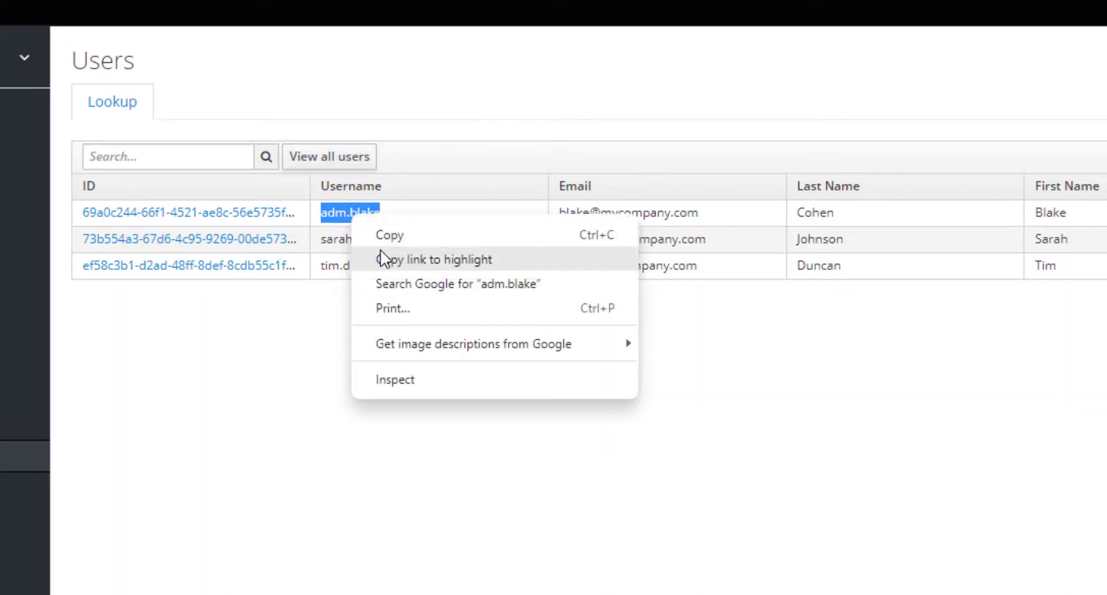
left_click(380, 163)
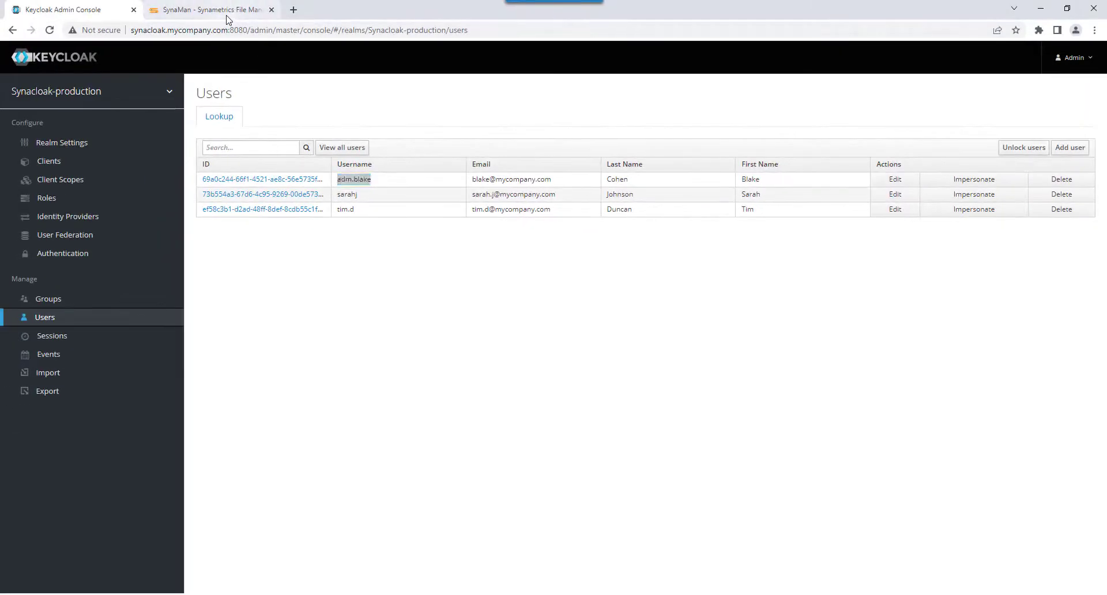
Replace the Admin User in SynaMan's security configuration with the copied username, save it and reopen the security settings.
left_click(226, 13)
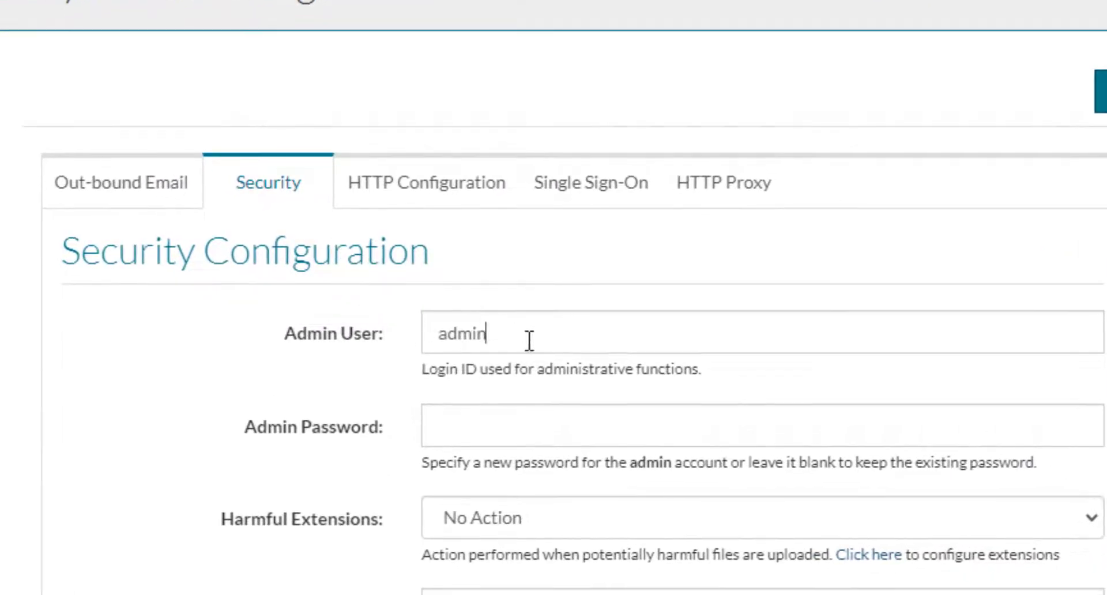
left_click_drag(531, 339, 383, 324)
key("BackSpace")
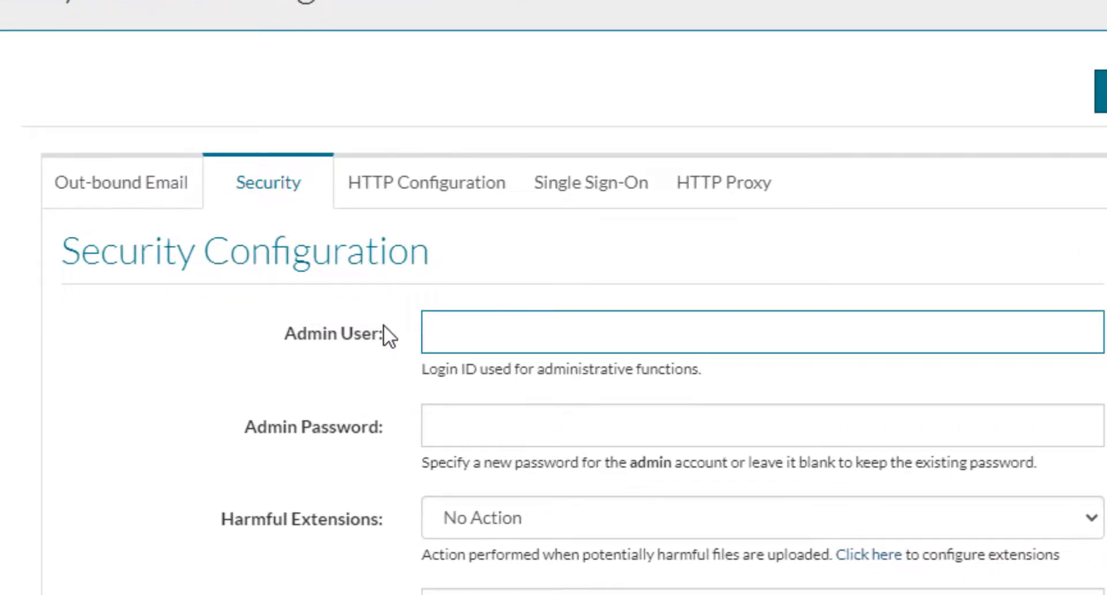
right_click(472, 332)
left_click(549, 536)
left_click(217, 388)
scroll(217, 389, "down", 3)
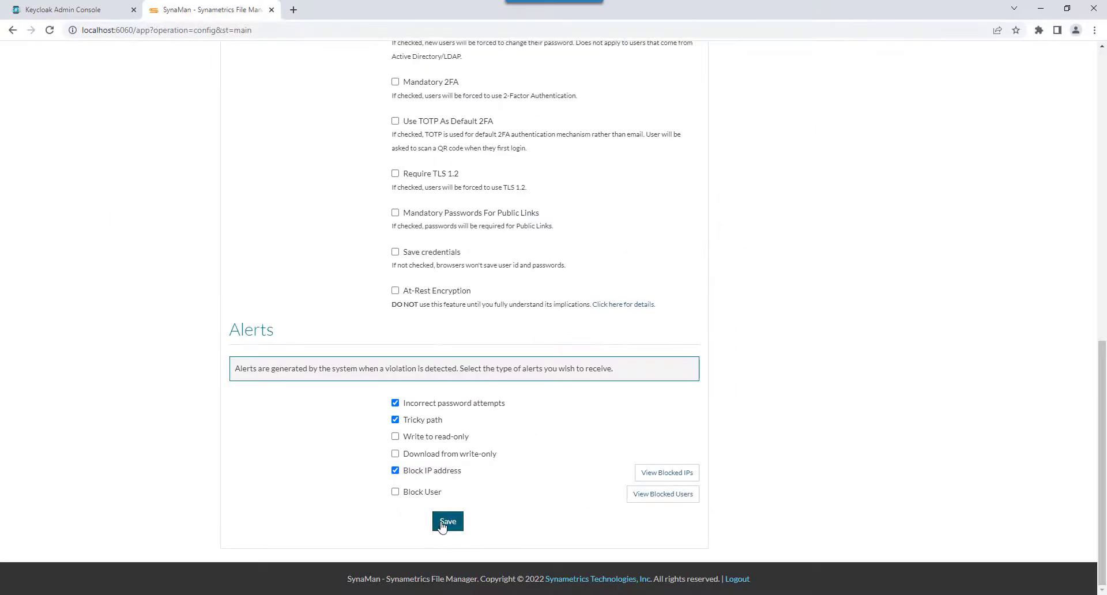
left_click(441, 521)
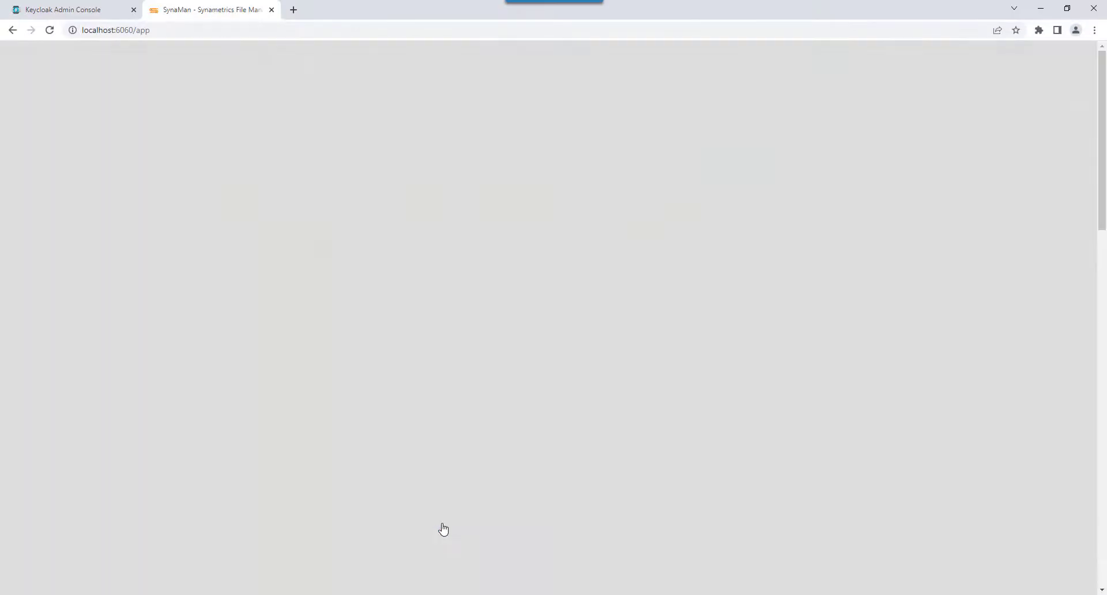
left_click(323, 283)
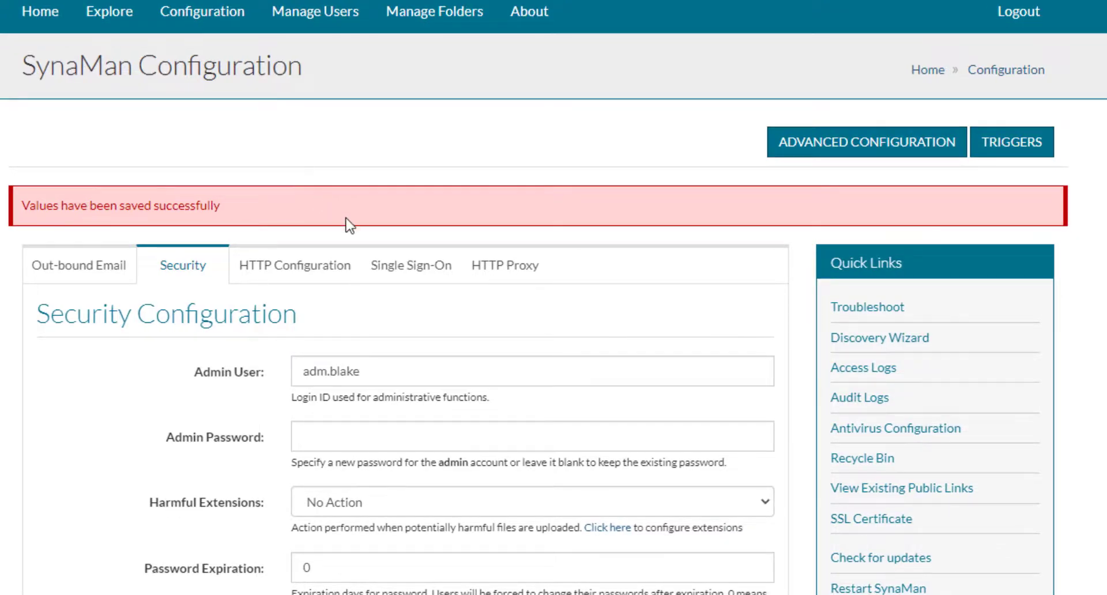
Open SynaMan's Single Sign-On settings and copy the OpenID Endpoint Configuration URL from Keycloak's Synacloak-production realm settings.
left_click(384, 282)
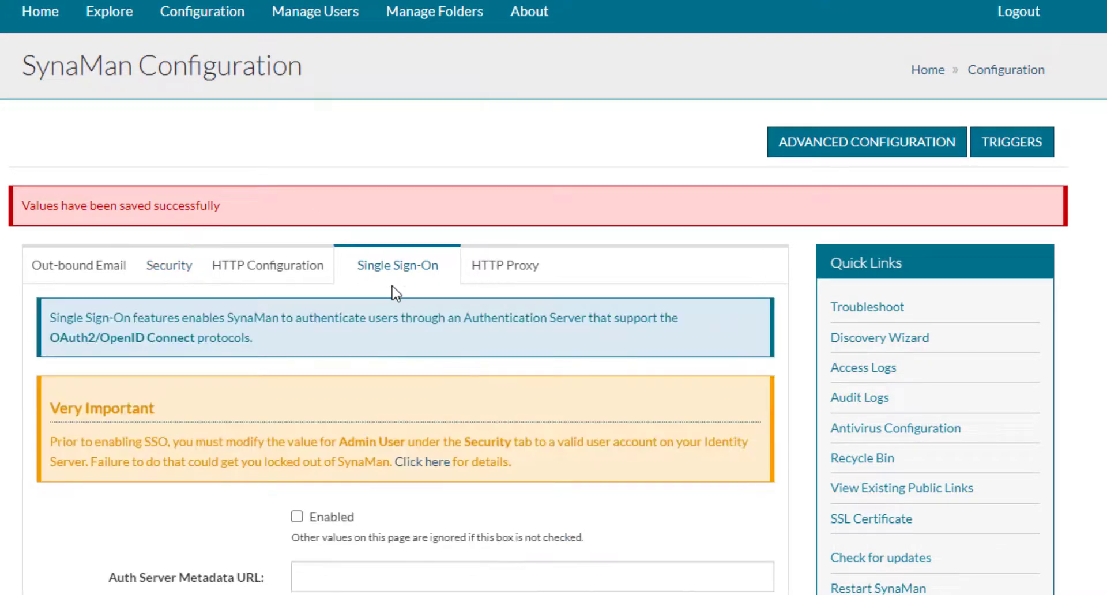
scroll(395, 293, "down", 3)
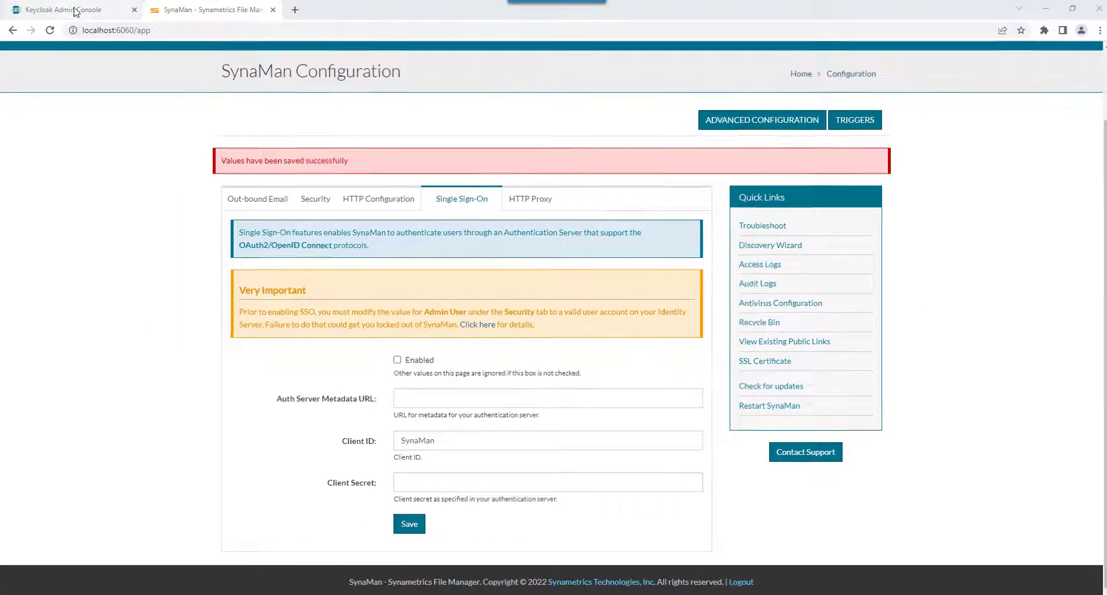
left_click(74, 9)
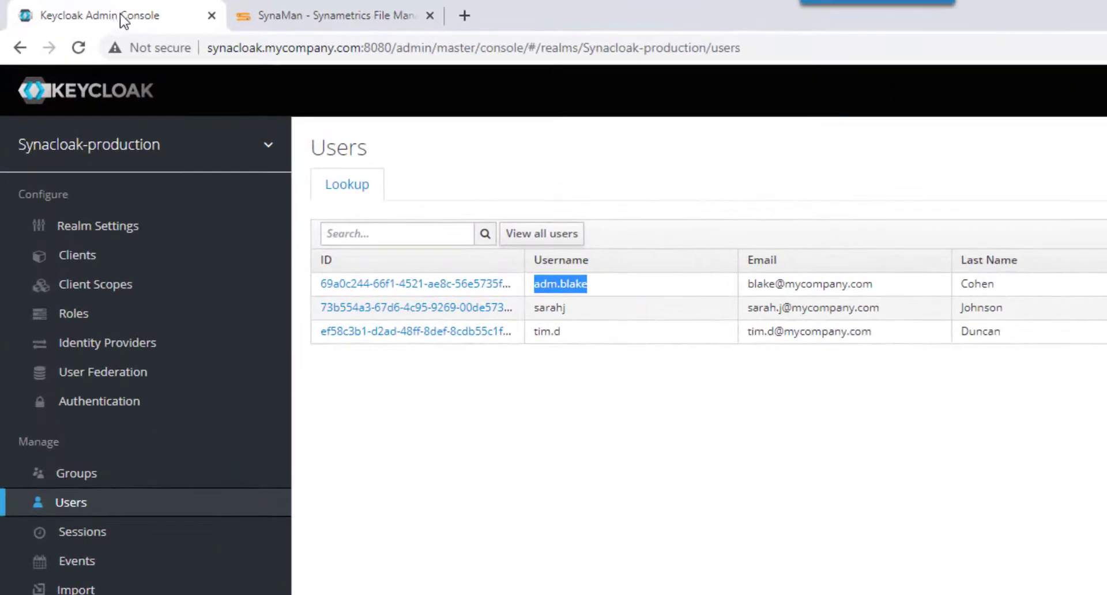
mouse_move(77, 98)
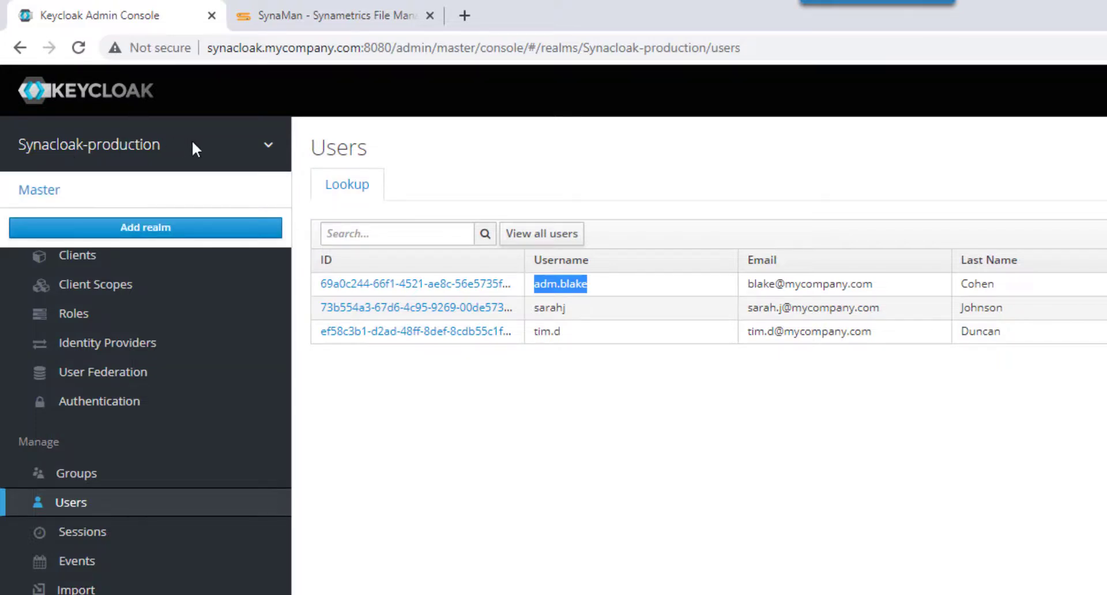
left_click(81, 233)
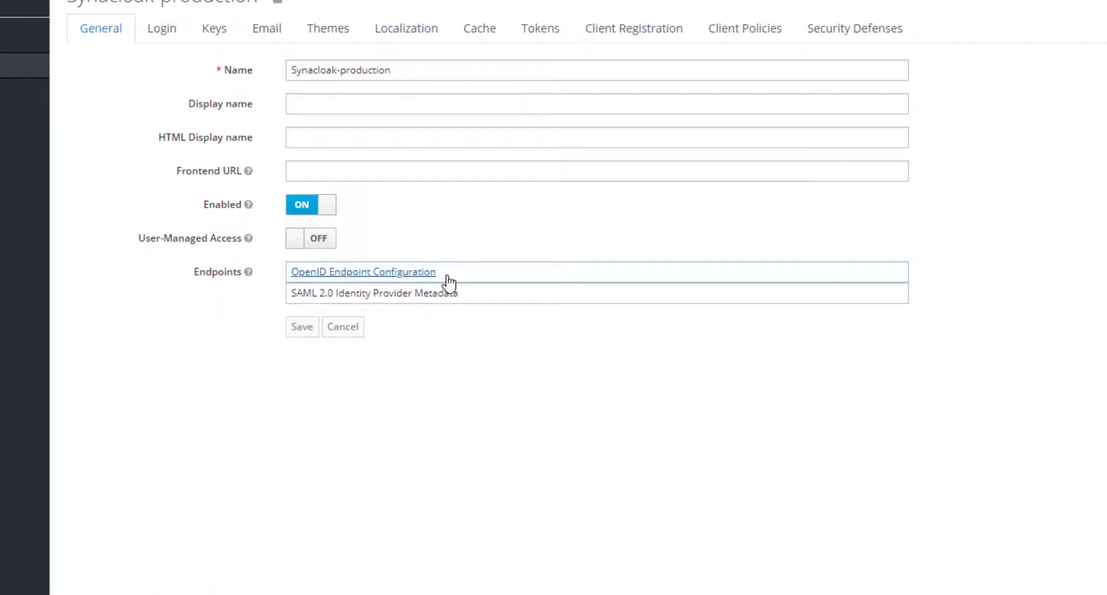
left_click(446, 277)
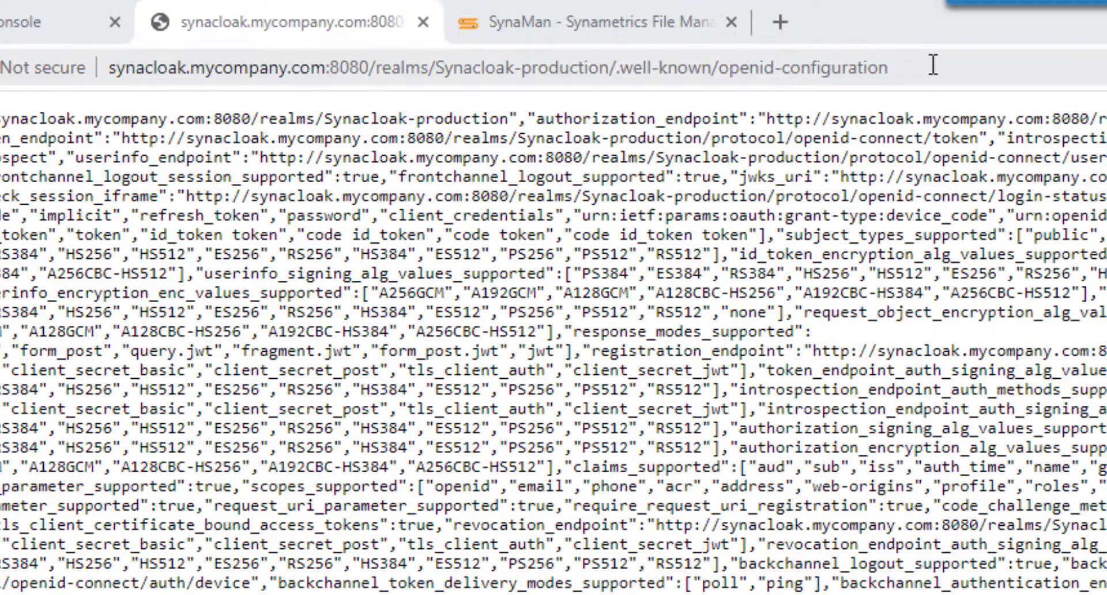
left_click_drag(923, 67, 64, 115)
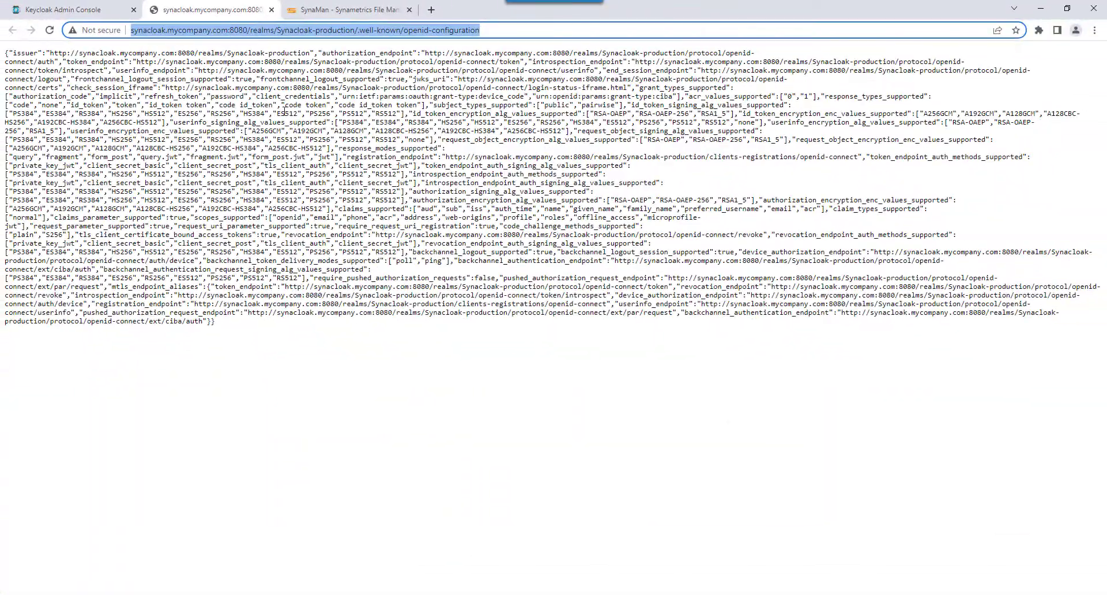
Paste the copied OpenID configuration URL as the Auth Server Metadata URL in SynaMan's Single Sign-On settings.
left_click(346, 10)
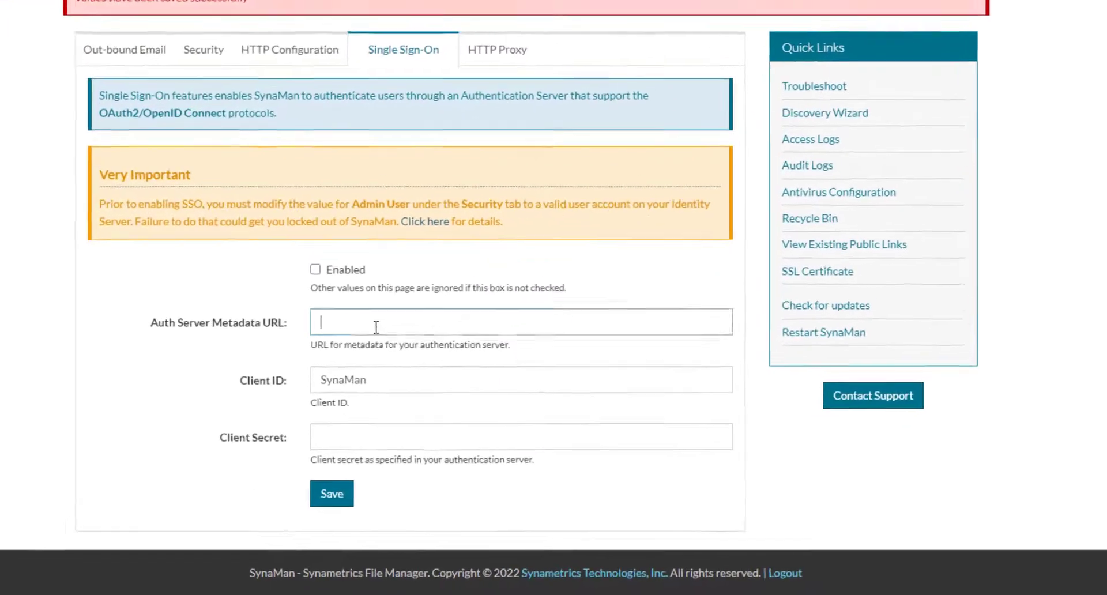
left_click(460, 384)
key("ctrl+v")
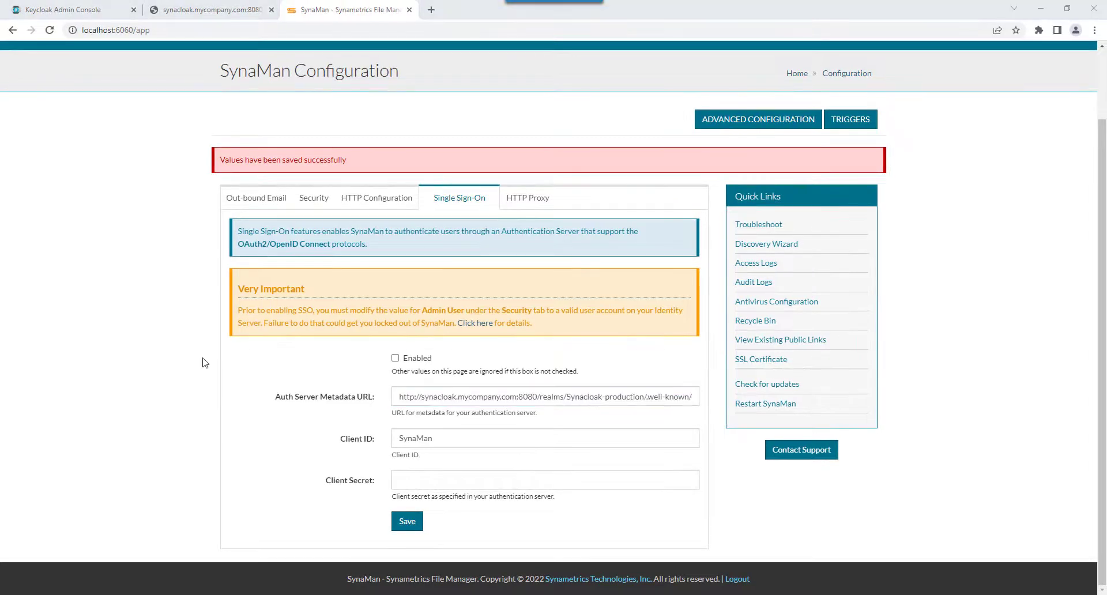
Switch to Keycloak and copy the client ID synacloak-production-client from the realm's client list.
left_click(62, 10)
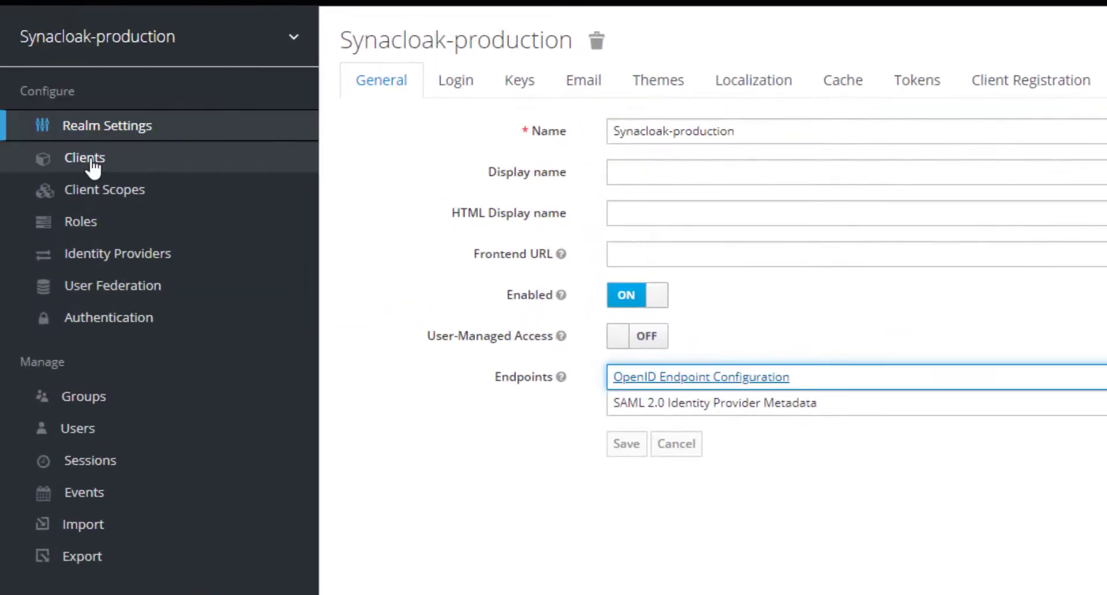
left_click(92, 167)
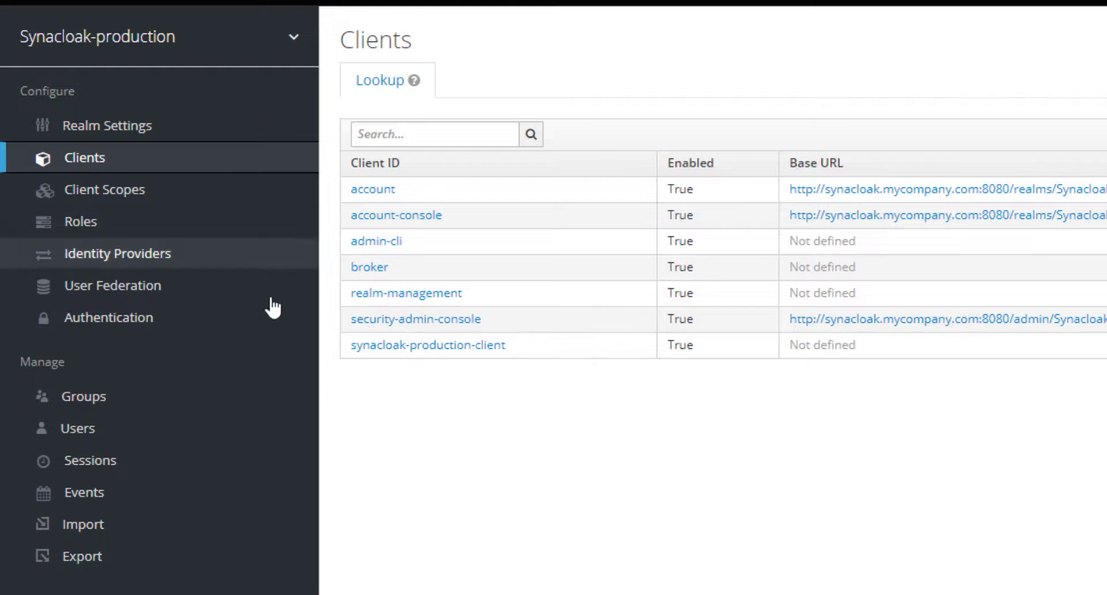
left_click_drag(508, 345, 349, 346)
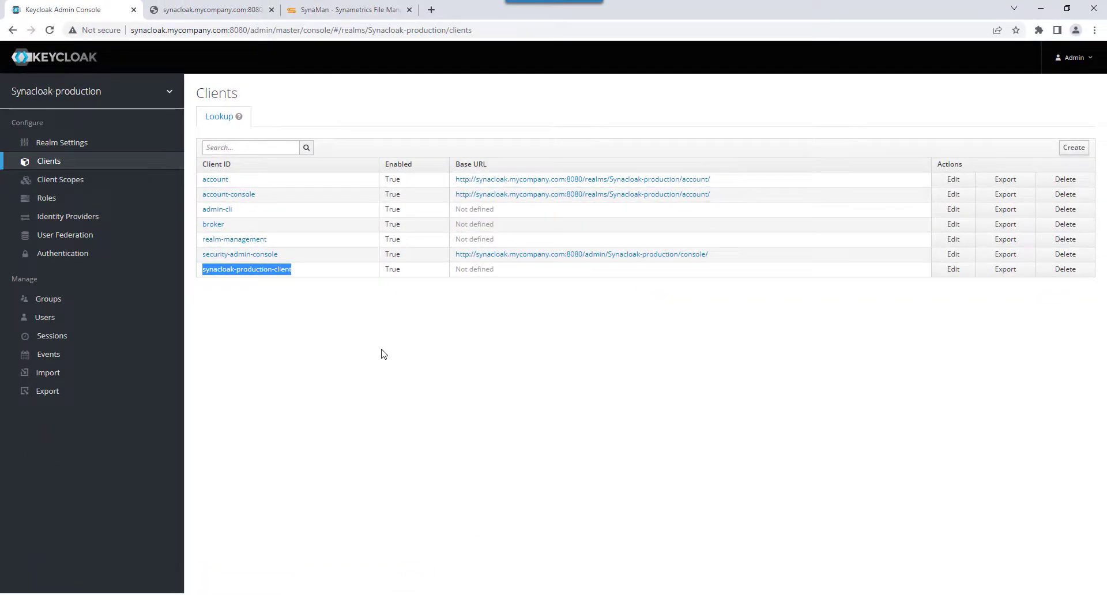
Set the Client ID in SynaMan's Single Sign-On settings to synacloak-production-client.
left_click(353, 9)
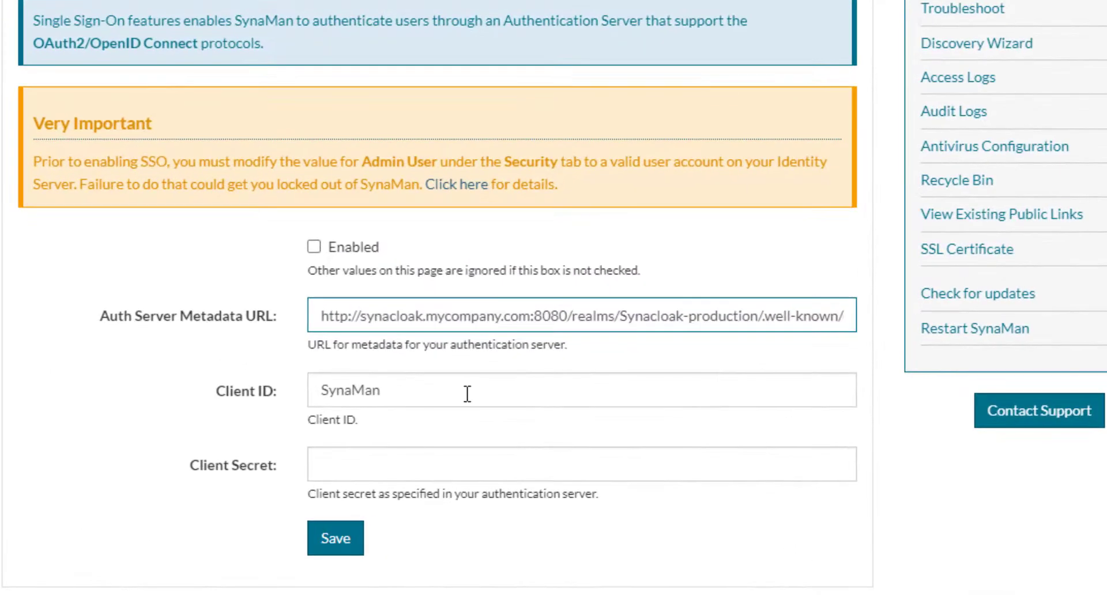
left_click_drag(481, 440, 352, 437)
key("ctrl+v")
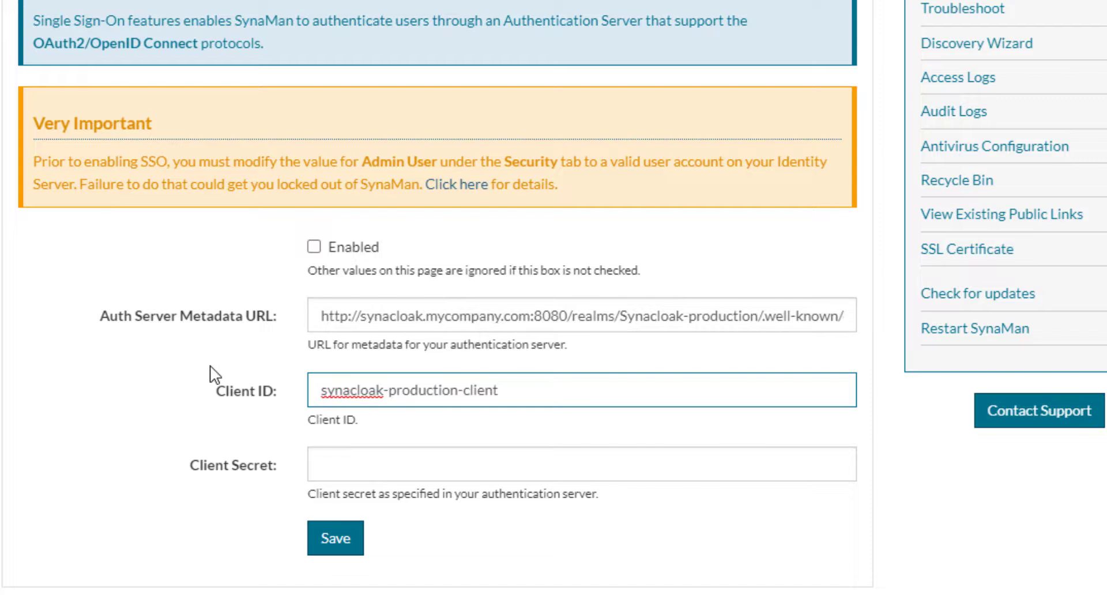
Enable and save the Single Sign-On configuration and restart SynaMan.
left_click(314, 247)
left_click(346, 551)
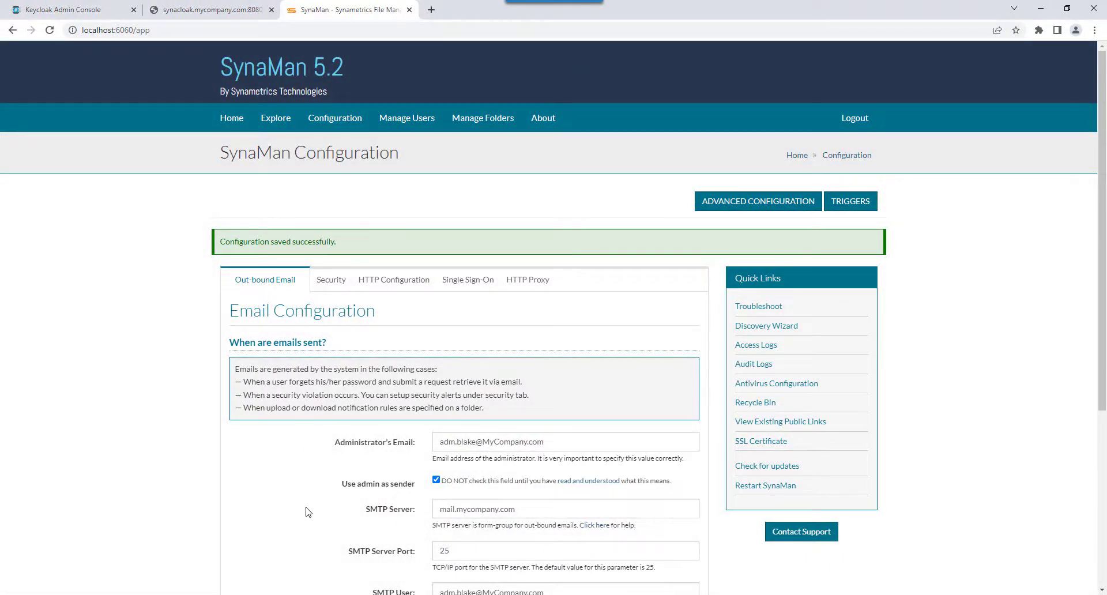
left_click(756, 488)
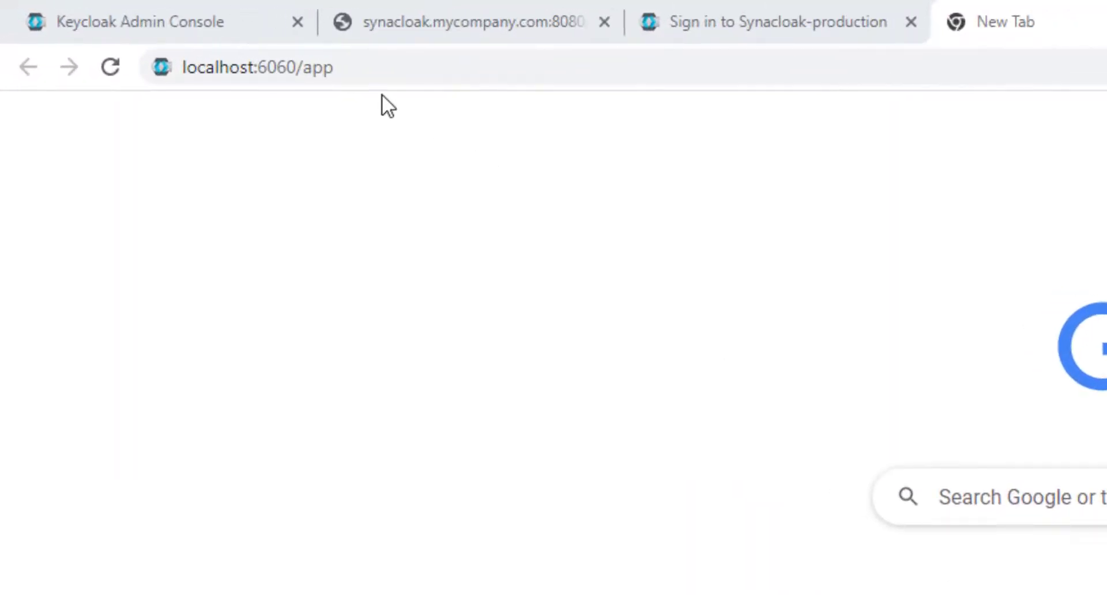
Open localhost:6060/app and sign in through Synacloak-production with the administrator's username and account password.
left_click(363, 70)
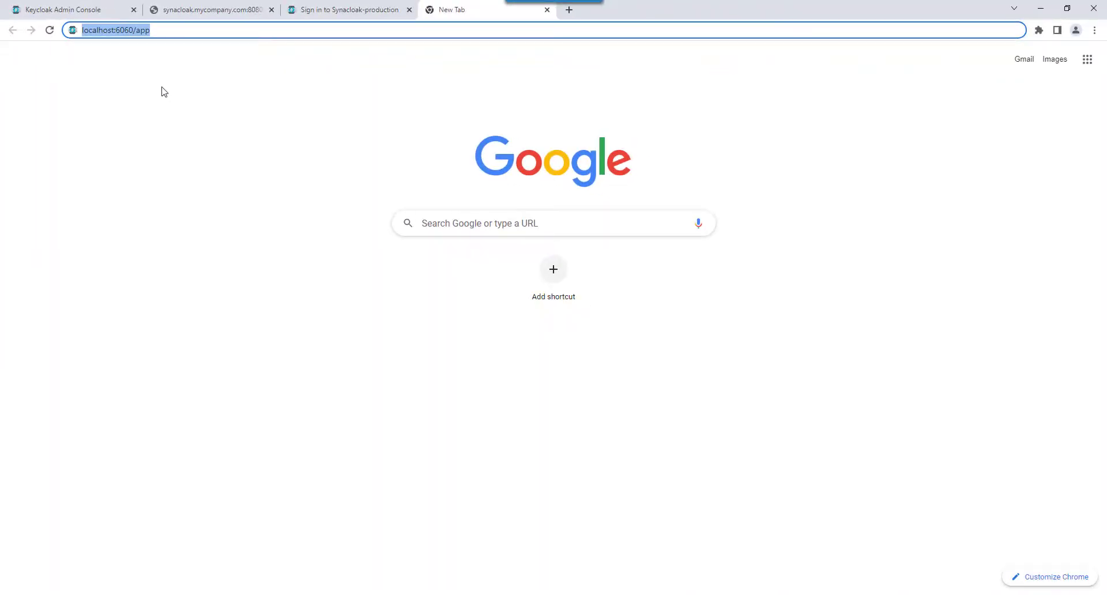
key("Return")
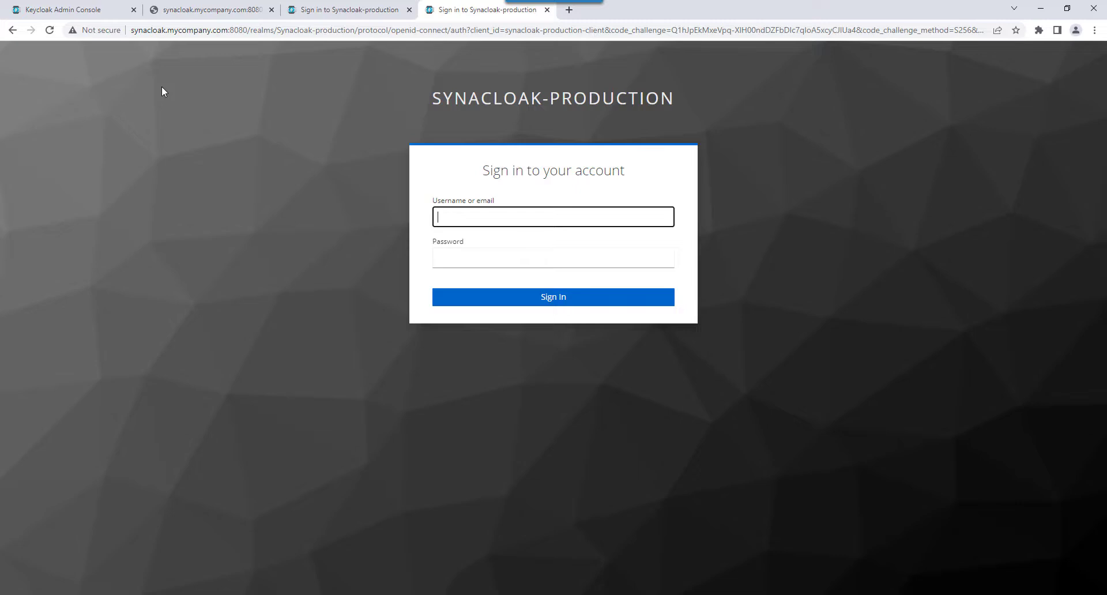
type("adm.blake")
key("Tab")
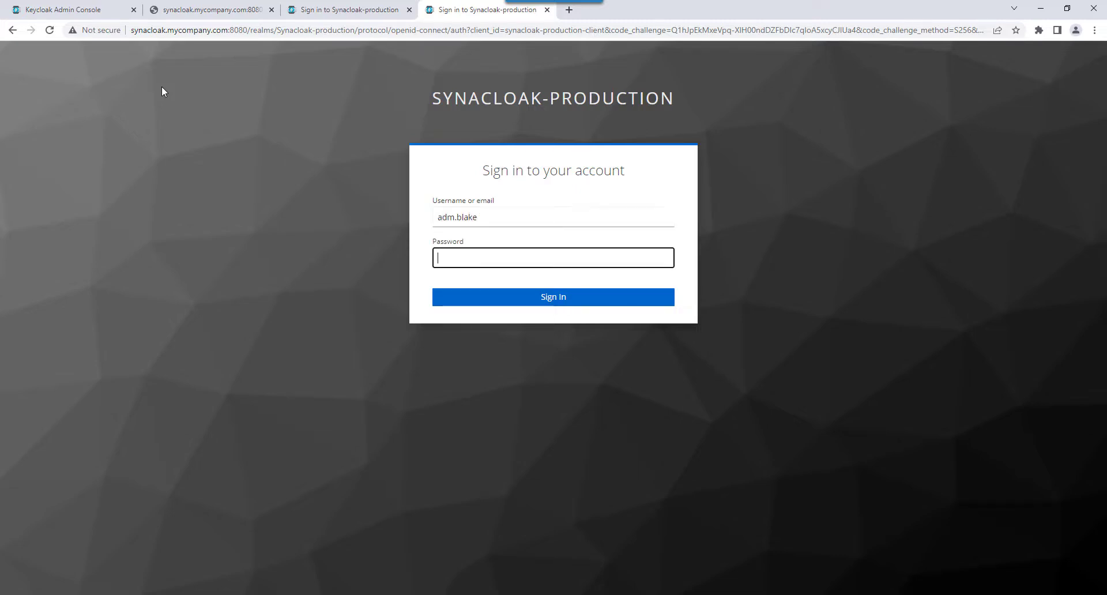
type("********")
key("Return")
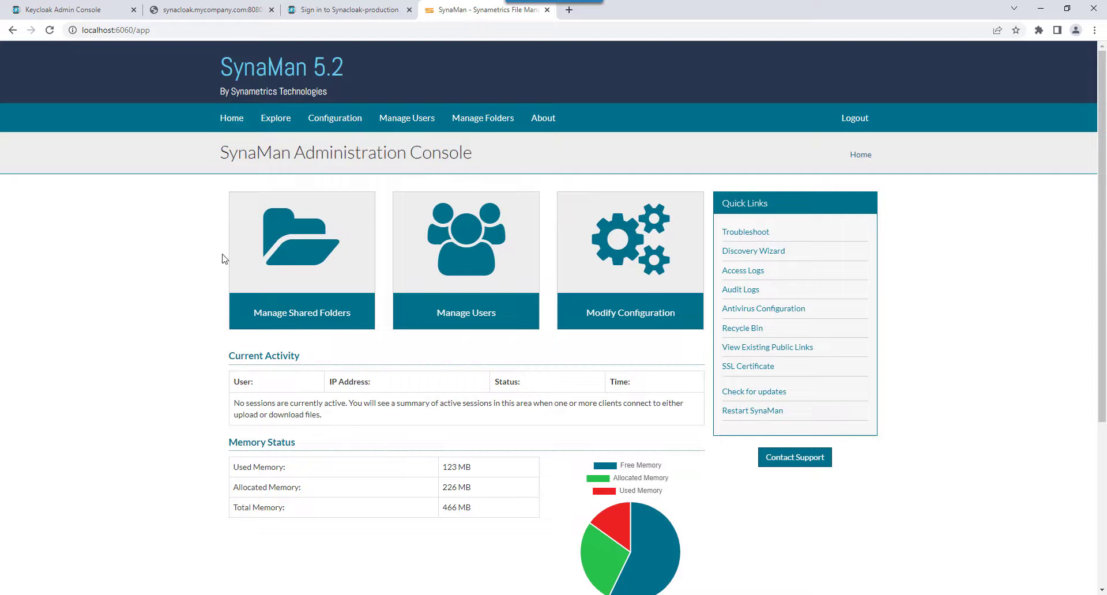
Log out of the SynaMan administrator session, confirm the Keycloak logout and close that browser tab.
left_click(854, 119)
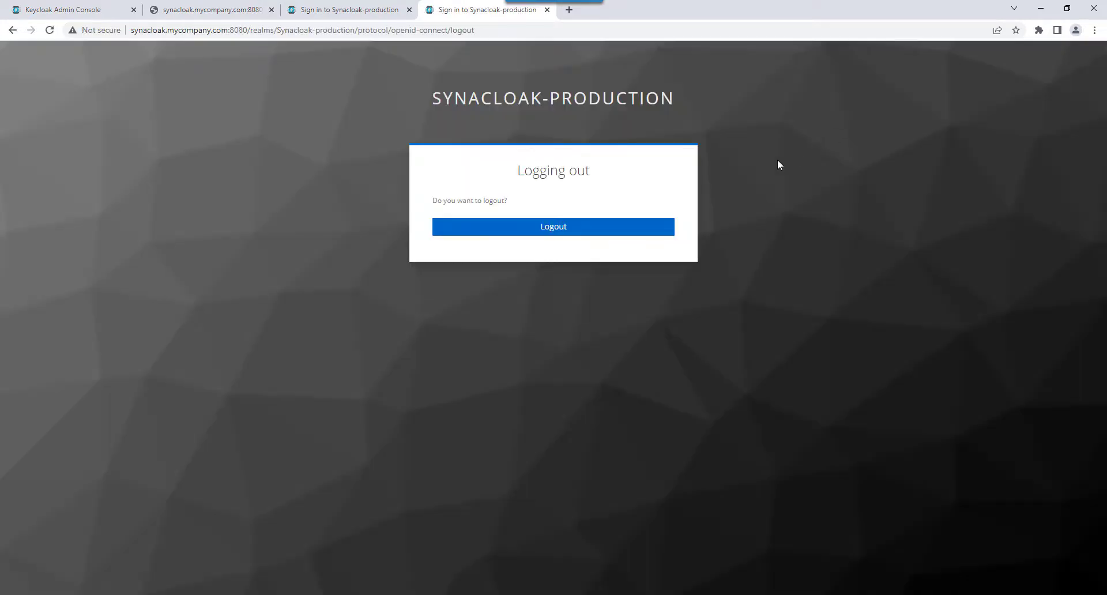
left_click(568, 233)
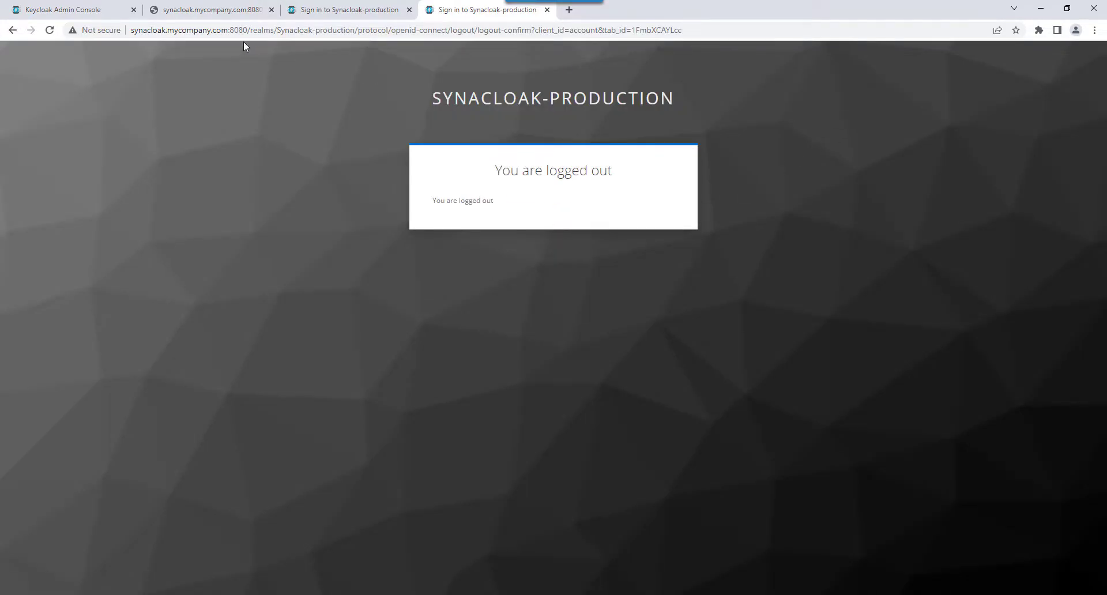
key("ctrl+w")
Sign in on the remaining Synacloak-production login page with the second listed user's username and account password.
left_click(565, 217)
type("sarahj")
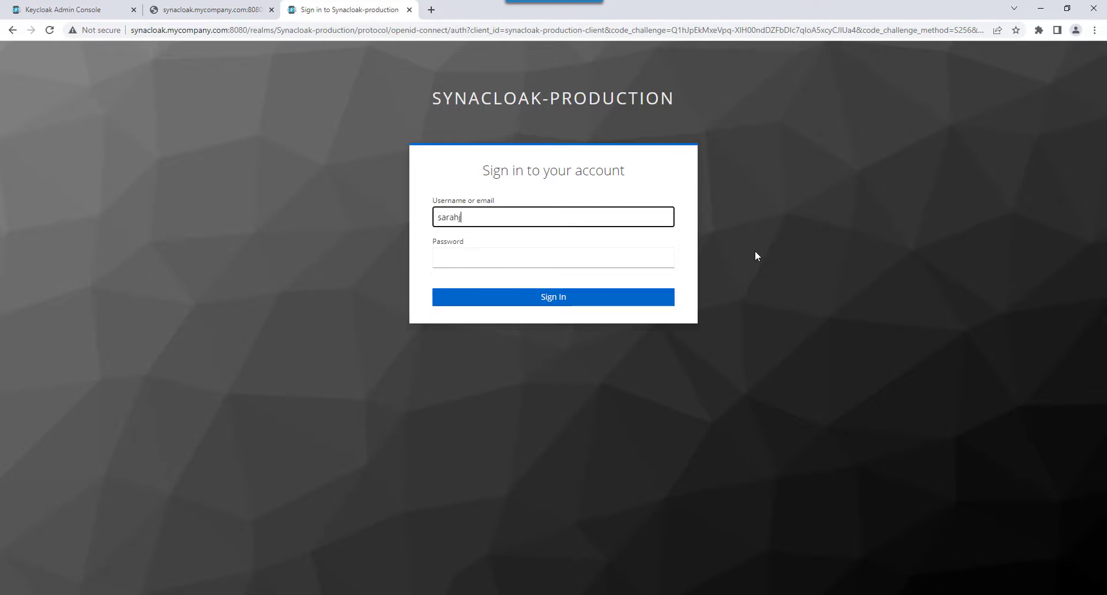
key("Tab")
type("********")
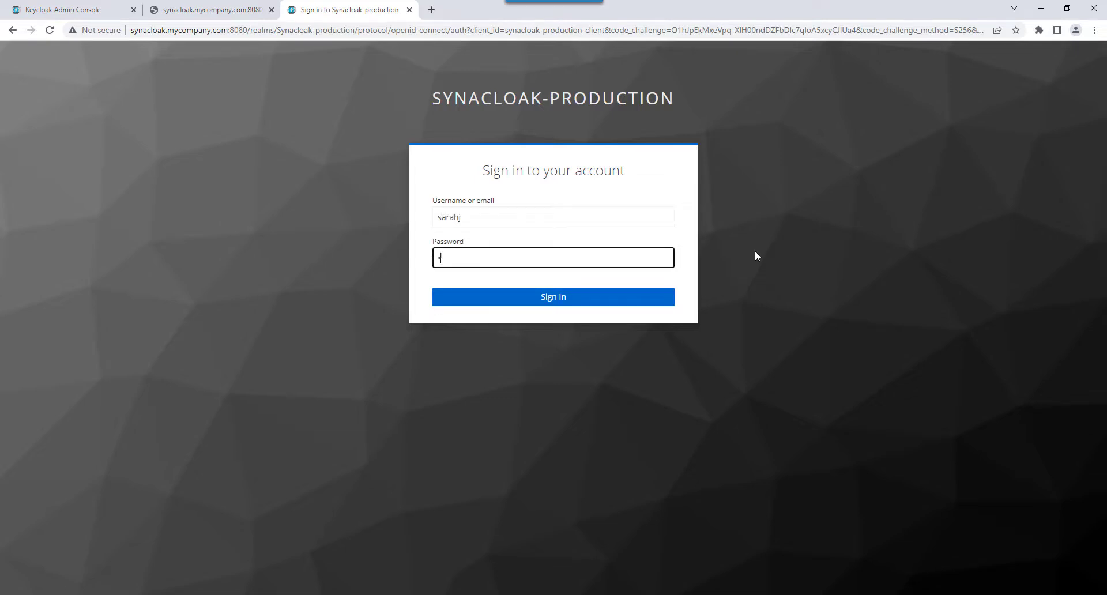
key("Return")
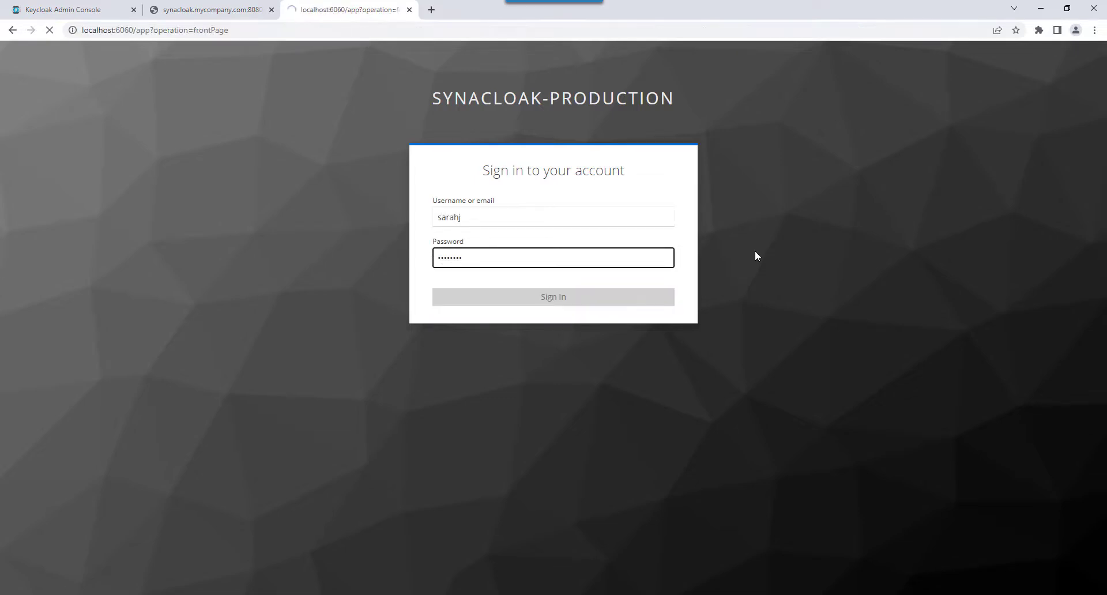